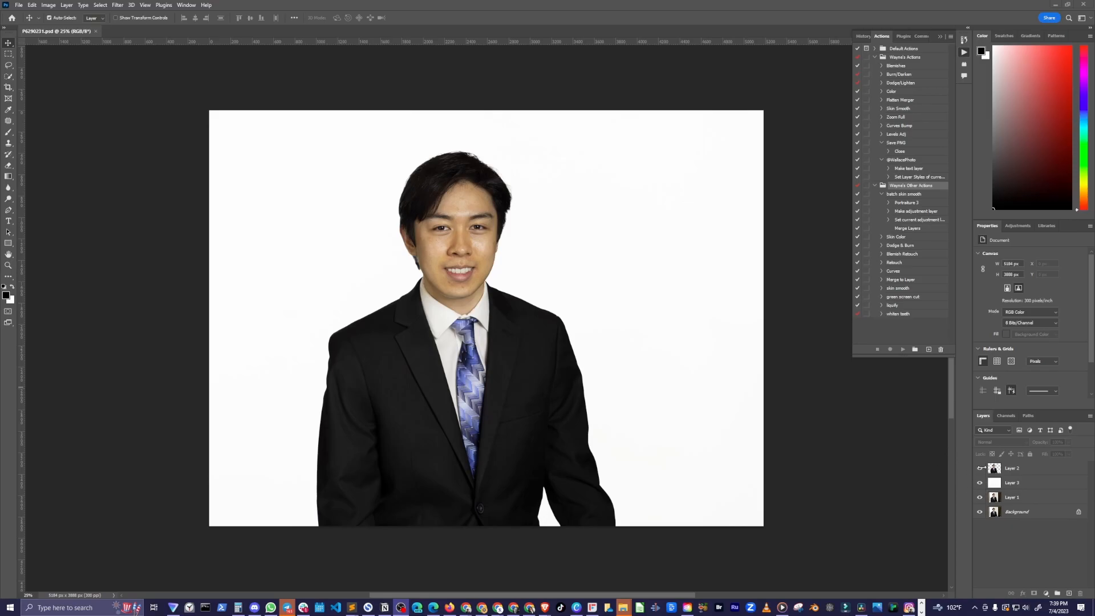
# Step: Compare the original photo with the cut-out, leaving only Layer 2 and Layer 3 visible
pyautogui.moveTo(979, 468); pyautogui.dragTo(979, 500)
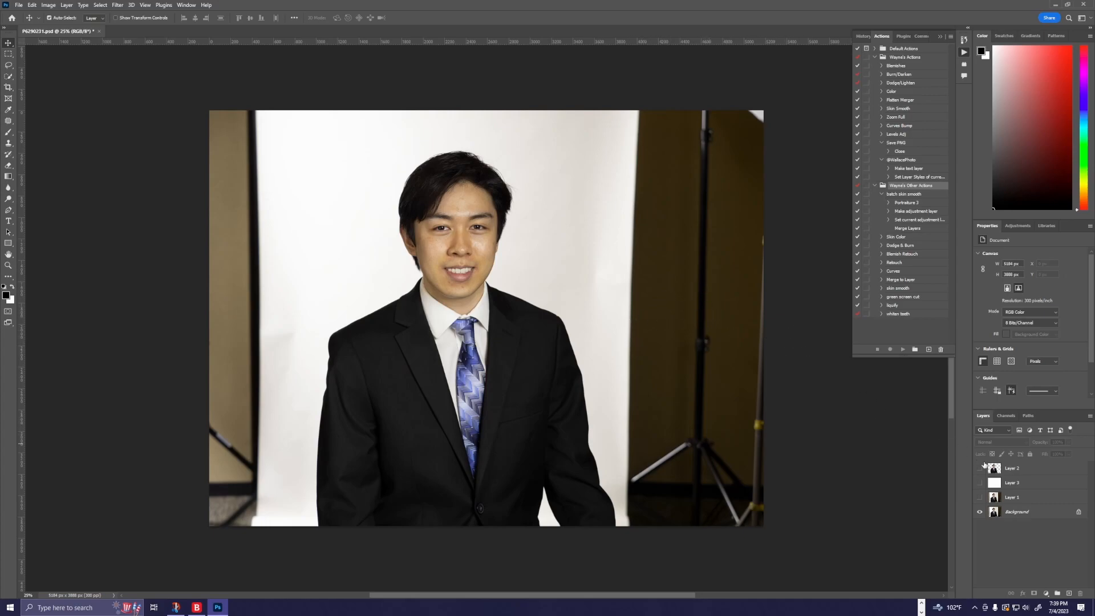
pyautogui.click(979, 512)
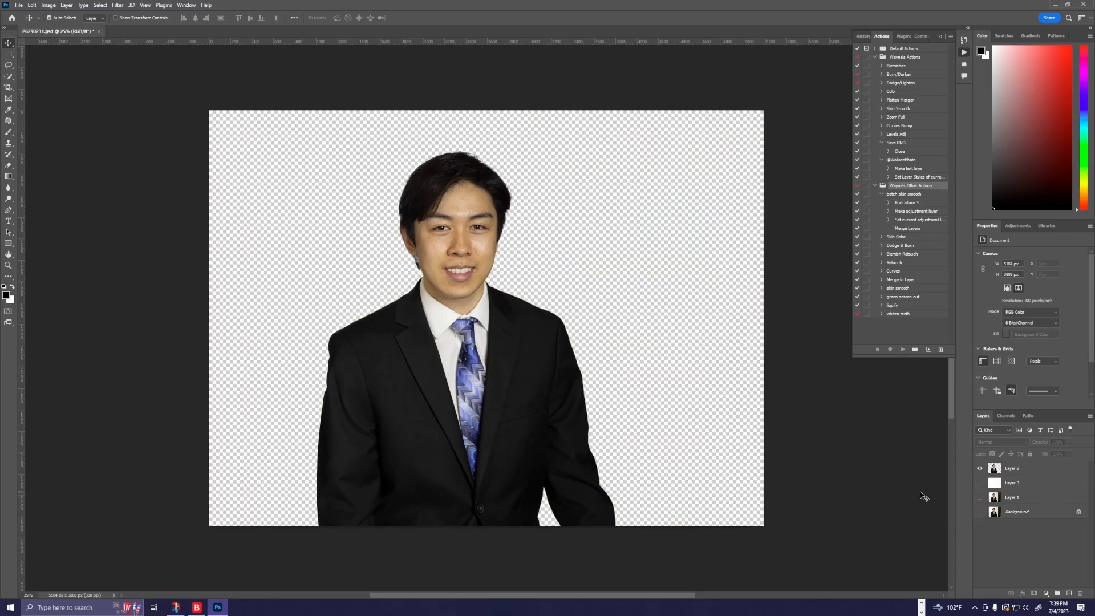
pyautogui.click(979, 483)
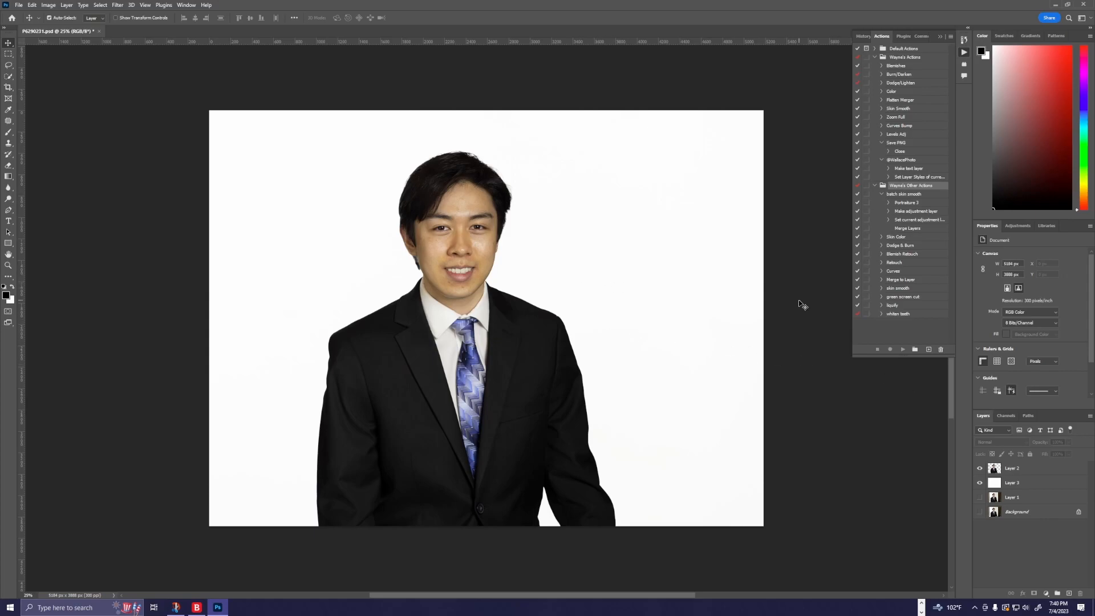
# Step: Run the Flatten Merger action above Layer 2 and add a retouching layer with the Blemishes action
pyautogui.click(1037, 467)
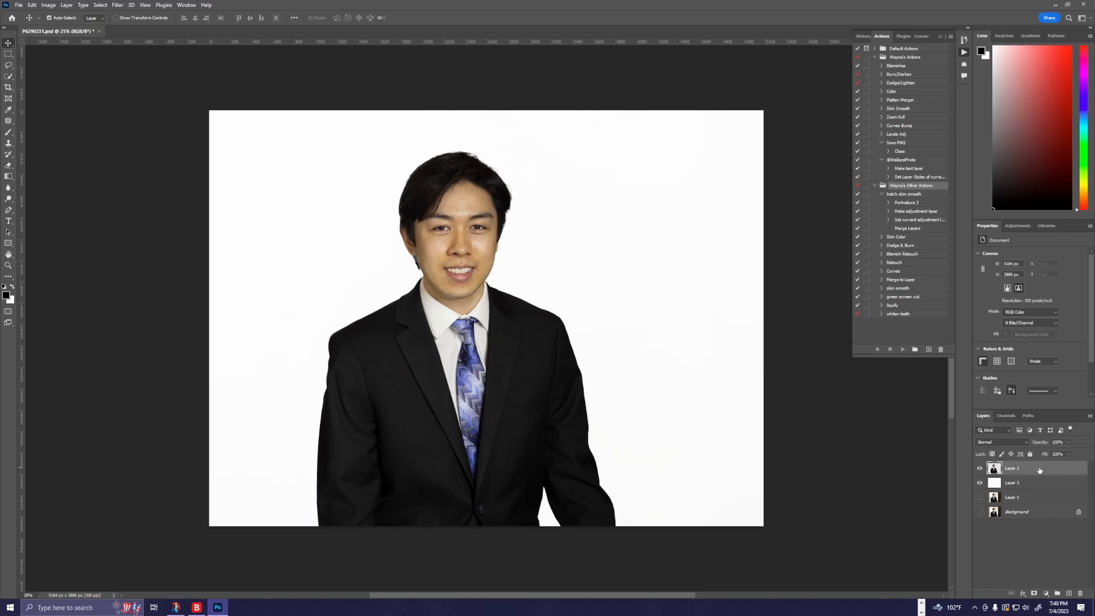
pyautogui.click(906, 100)
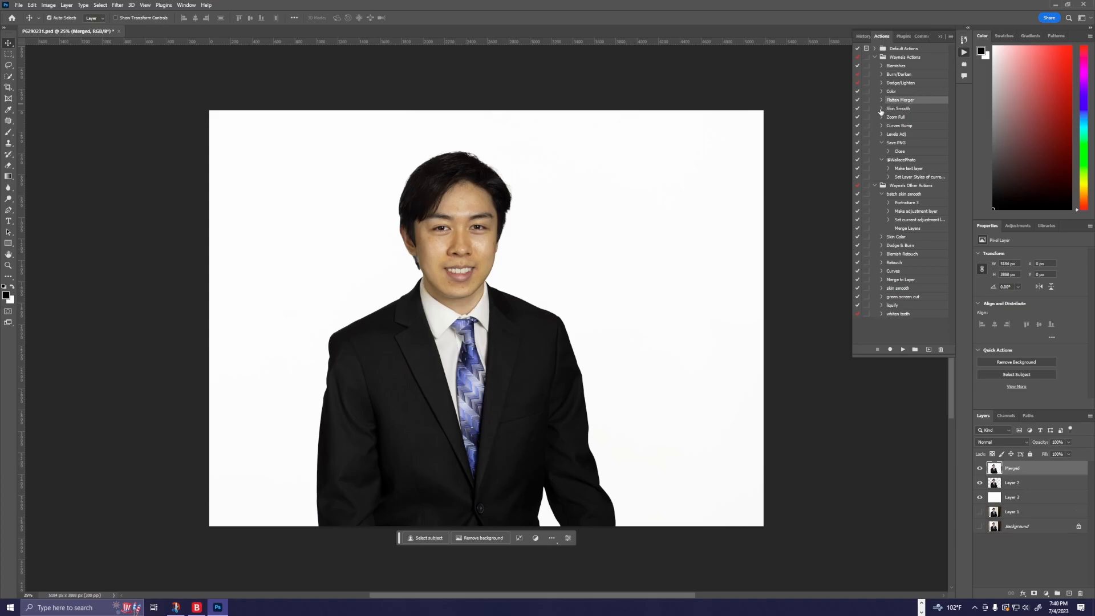
pyautogui.hotkey('ctrl', '+')
pyautogui.hotkey('ctrl', '+')
pyautogui.hotkey('ctrl', '+')
pyautogui.hotkey('ctrl', '+')
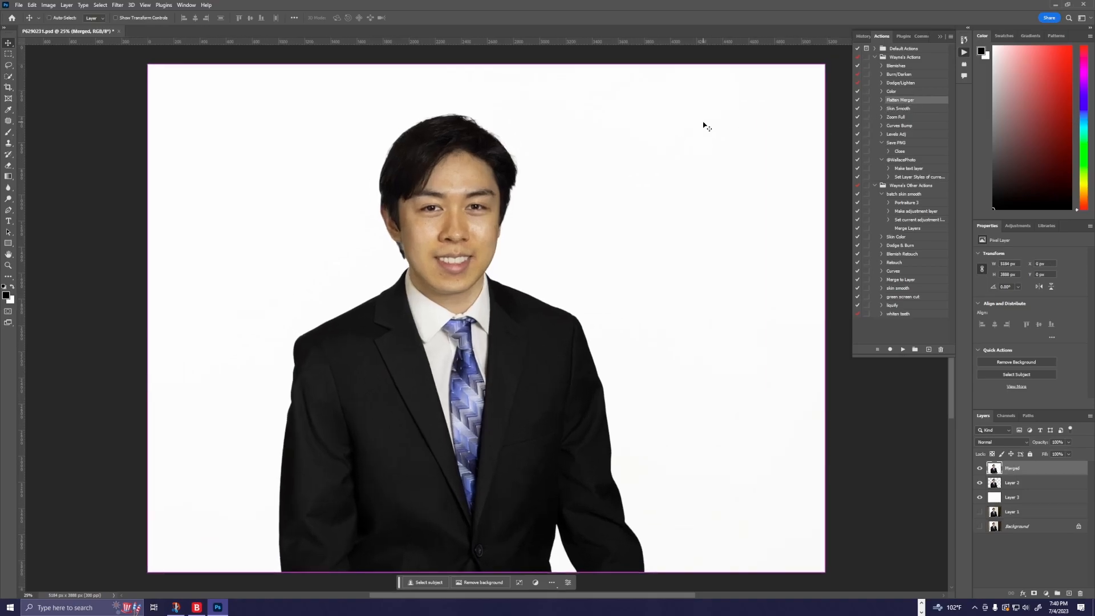
pyautogui.moveTo(354, 211); pyautogui.dragTo(524, 497)
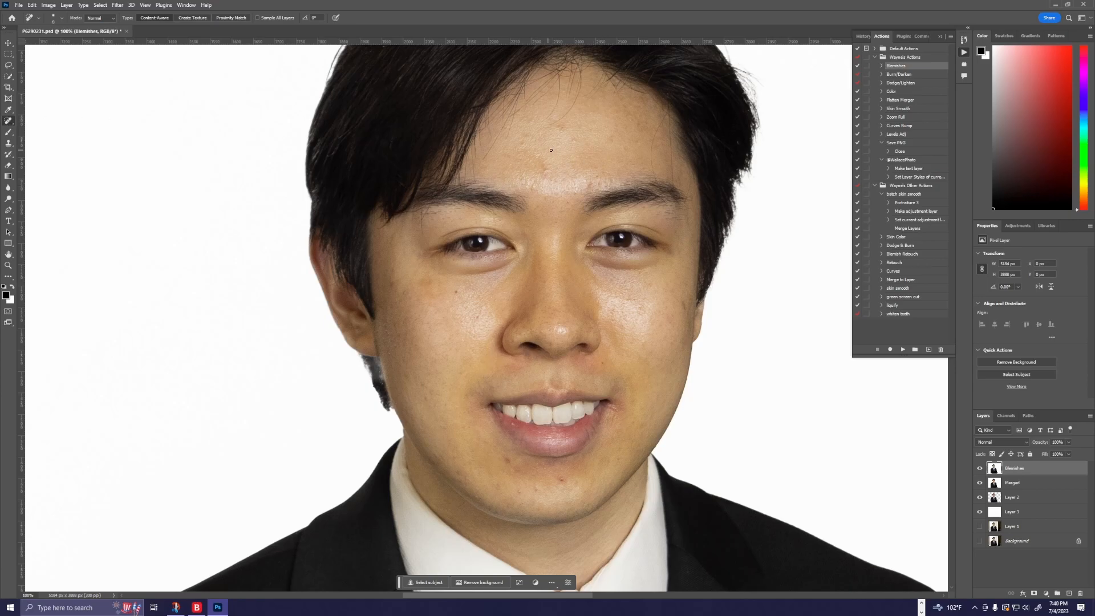
# Step: Heal the spots across the forehead and between the eyebrows with an enlarged Spot Healing brush
pyautogui.press(']')
pyautogui.press(']')
pyautogui.click(573, 139)
pyautogui.click(560, 130)
pyautogui.click(609, 141)
pyautogui.click(623, 120)
pyautogui.click(590, 114)
pyautogui.click(542, 161)
pyautogui.click(534, 156)
pyautogui.click(523, 142)
pyautogui.click(516, 151)
pyautogui.click(521, 157)
pyautogui.click(576, 188)
pyautogui.click(596, 177)
pyautogui.click(590, 182)
pyautogui.click(554, 180)
pyautogui.click(608, 180)
pyautogui.click(603, 173)
pyautogui.click(626, 150)
pyautogui.click(563, 138)
pyautogui.click(550, 115)
# Step: Brush over the stray hairs and uneven patches along both sides of the forehead and the hairline with Spot Healing
pyautogui.moveTo(583, 86); pyautogui.dragTo(541, 136)
pyautogui.moveTo(554, 91); pyautogui.dragTo(536, 126)
pyautogui.moveTo(664, 115); pyautogui.dragTo(649, 176)
pyautogui.moveTo(669, 127); pyautogui.dragTo(673, 181)
pyautogui.moveTo(501, 131); pyautogui.dragTo(477, 165)
pyautogui.moveTo(513, 123); pyautogui.dragTo(486, 149)
pyautogui.moveTo(552, 86); pyautogui.dragTo(505, 123)
pyautogui.moveTo(552, 83); pyautogui.dragTo(500, 124)
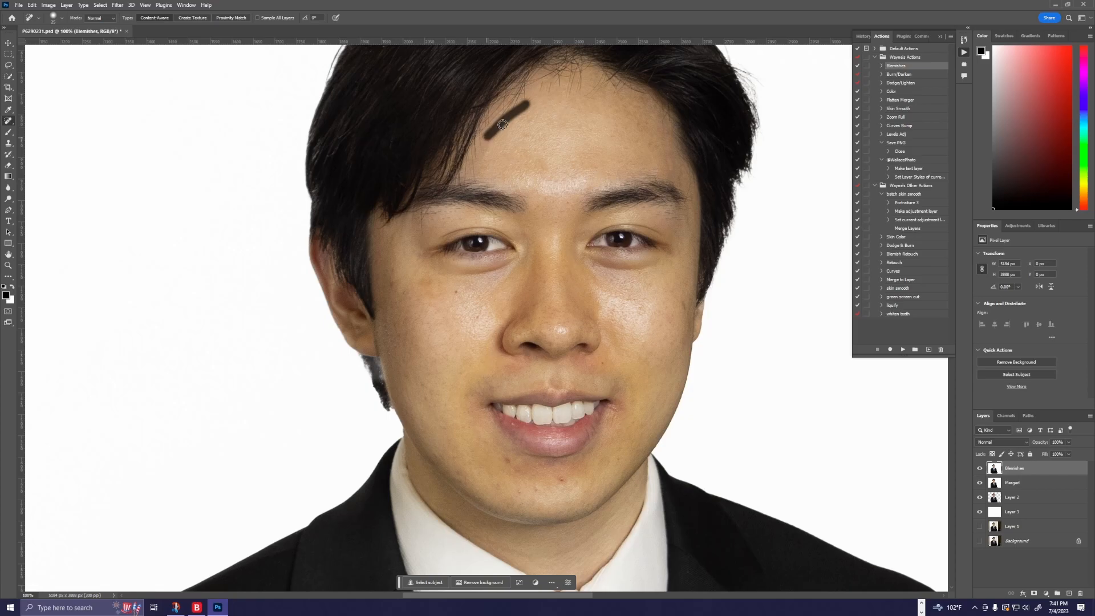
pyautogui.moveTo(549, 80); pyautogui.dragTo(518, 112)
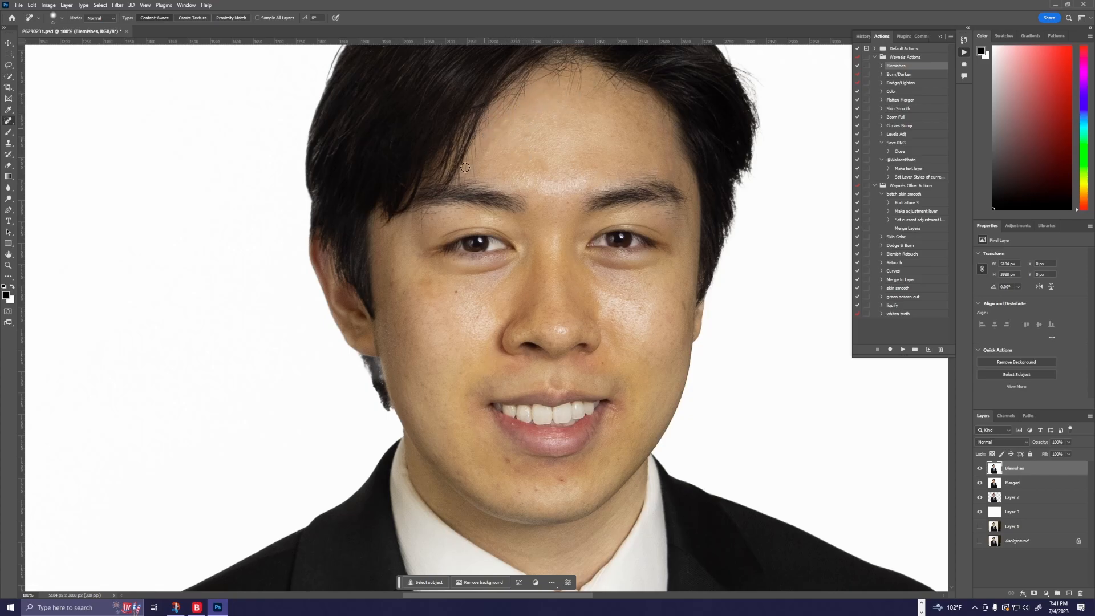
# Step: Heal the small blemishes on the chin, around the nose and mouth, and on both cheeks with a smaller Spot Healing brush
pyautogui.press('[')
pyautogui.click(521, 492)
pyautogui.click(599, 363)
pyautogui.click(586, 356)
pyautogui.click(620, 328)
pyautogui.click(614, 312)
pyautogui.click(638, 302)
pyautogui.click(623, 306)
pyautogui.click(617, 319)
pyautogui.click(476, 315)
pyautogui.click(478, 299)
pyautogui.click(489, 321)
pyautogui.click(392, 272)
pyautogui.click(430, 278)
pyautogui.click(397, 333)
pyautogui.click(377, 306)
pyautogui.click(393, 306)
# Step: Clone clean white background over the flyaway hairs along the right side and top of the head
pyautogui.moveTo(590, 225); pyautogui.dragTo(447, 373)
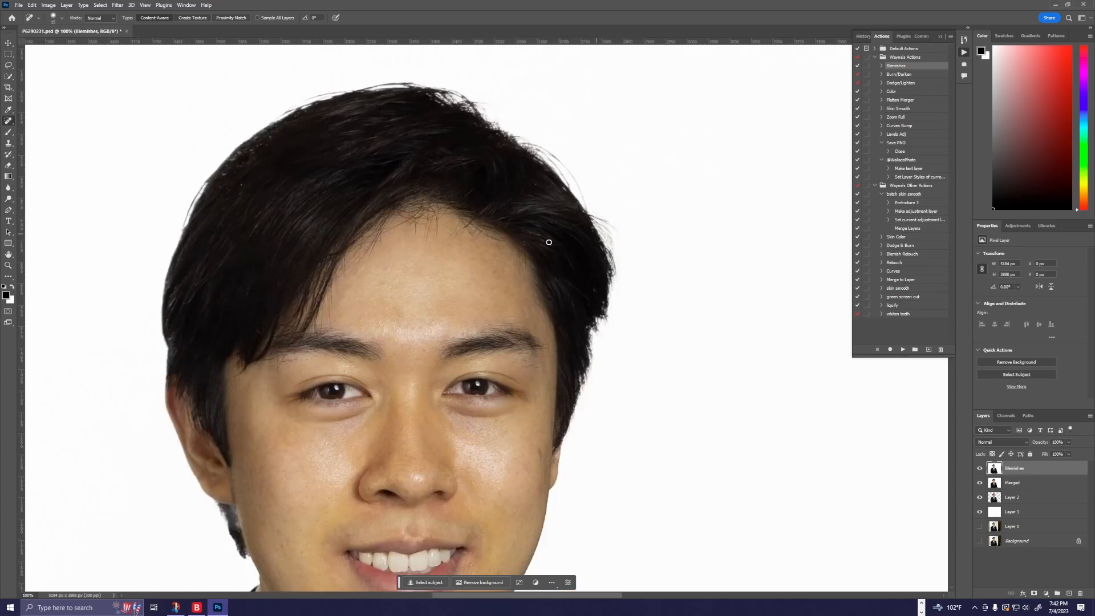
pyautogui.moveTo(403, 371)
pyautogui.mouseDown()
pyautogui.moveTo(500, 205)
pyautogui.moveTo(468, 201)
pyautogui.mouseUp()
pyautogui.moveTo(599, 279); pyautogui.dragTo(604, 288)
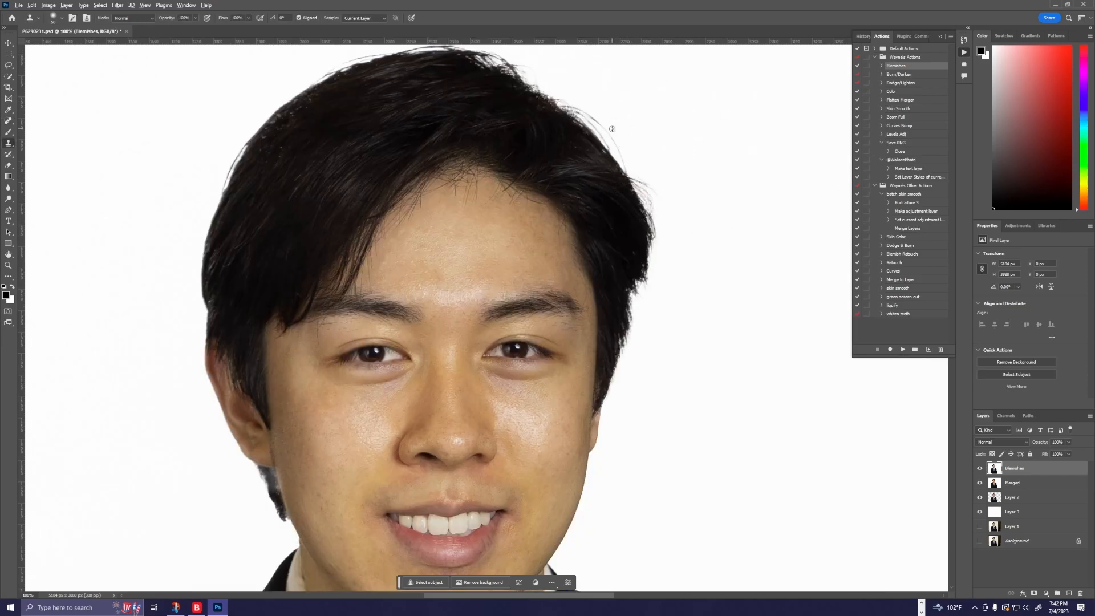
pyautogui.keyDown('alt'); pyautogui.click(614, 123); pyautogui.keyUp('alt')
pyautogui.moveTo(617, 139)
pyautogui.mouseDown()
pyautogui.moveTo(579, 90)
pyautogui.moveTo(577, 107)
pyautogui.moveTo(634, 170)
pyautogui.mouseUp()
pyautogui.press('[')
pyautogui.press('[')
pyautogui.moveTo(623, 147)
pyautogui.mouseDown()
pyautogui.moveTo(627, 156)
pyautogui.moveTo(594, 119)
pyautogui.moveTo(632, 154)
pyautogui.moveTo(618, 151)
pyautogui.moveTo(692, 243)
pyautogui.moveTo(662, 240)
pyautogui.moveTo(665, 193)
pyautogui.moveTo(611, 115)
pyautogui.moveTo(521, 69)
pyautogui.moveTo(538, 76)
pyautogui.mouseUp()
pyautogui.moveTo(611, 104); pyautogui.dragTo(744, 200)
# Step: Clone clean background over the flyaway hairs along the left outline of the head down to the ear
pyautogui.keyDown('alt'); pyautogui.click(498, 133); pyautogui.keyUp('alt')
pyautogui.moveTo(513, 147)
pyautogui.mouseDown()
pyautogui.moveTo(450, 170)
pyautogui.moveTo(513, 73)
pyautogui.mouseUp()
pyautogui.keyDown('alt'); pyautogui.click(453, 147); pyautogui.keyUp('alt')
pyautogui.moveTo(479, 143); pyautogui.dragTo(458, 185)
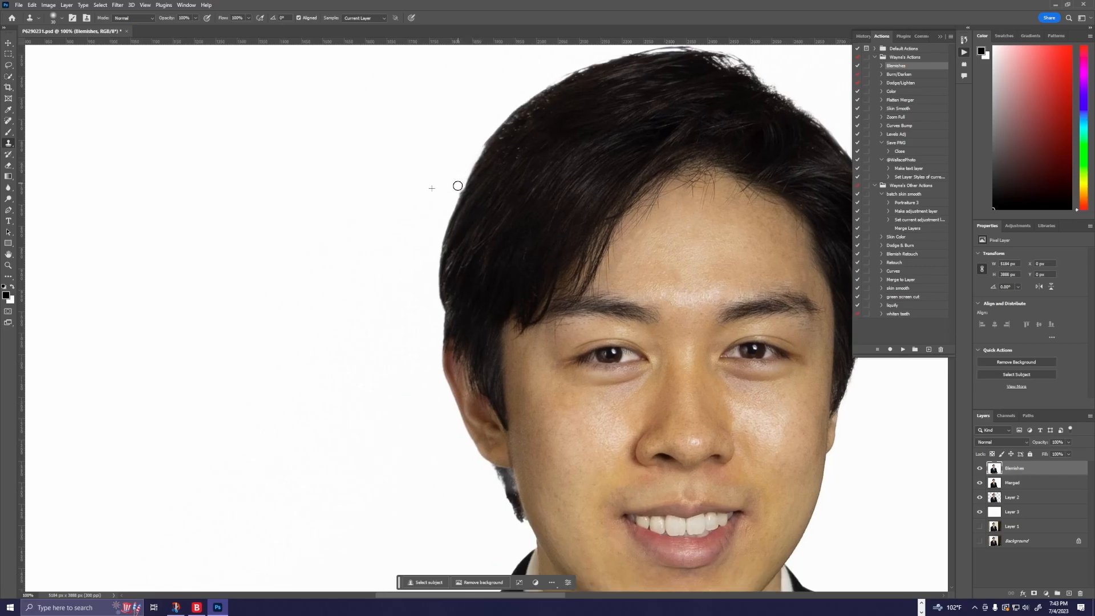
pyautogui.moveTo(393, 303); pyautogui.dragTo(306, 181)
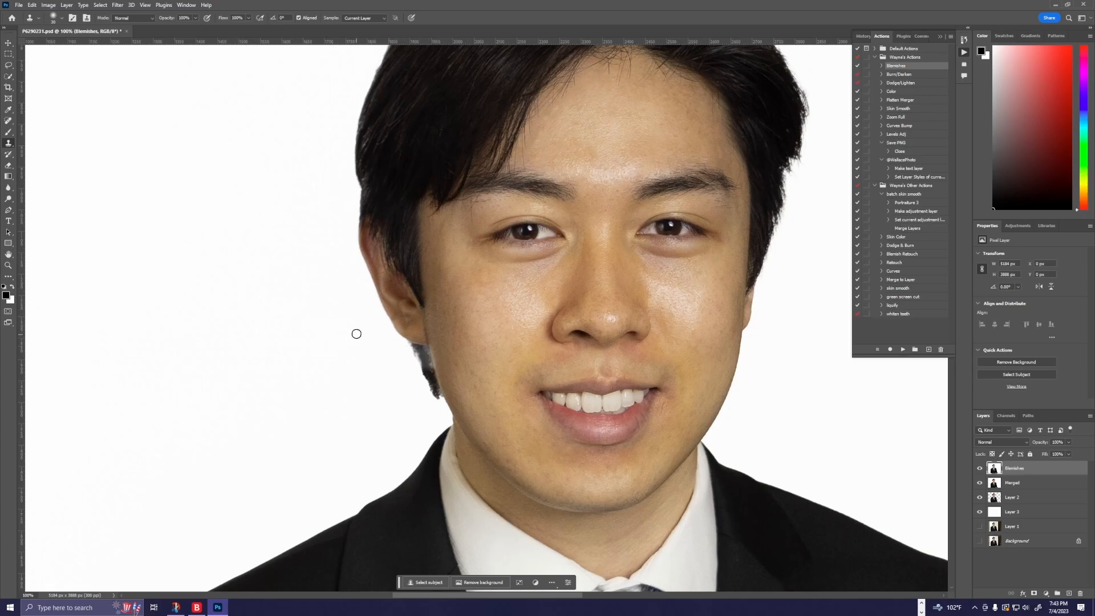
pyautogui.click(400, 310)
# Step: Clone dark hair over the faded gray patch of hair below the ear, using a smaller brush
pyautogui.keyDown('alt'); pyautogui.click(400, 233); pyautogui.keyUp('alt')
pyautogui.moveTo(423, 352)
pyautogui.mouseDown()
pyautogui.moveTo(429, 367)
pyautogui.moveTo(418, 349)
pyautogui.mouseUp()
pyautogui.hotkey('ctrl', '+')
pyautogui.hotkey('ctrl', '+')
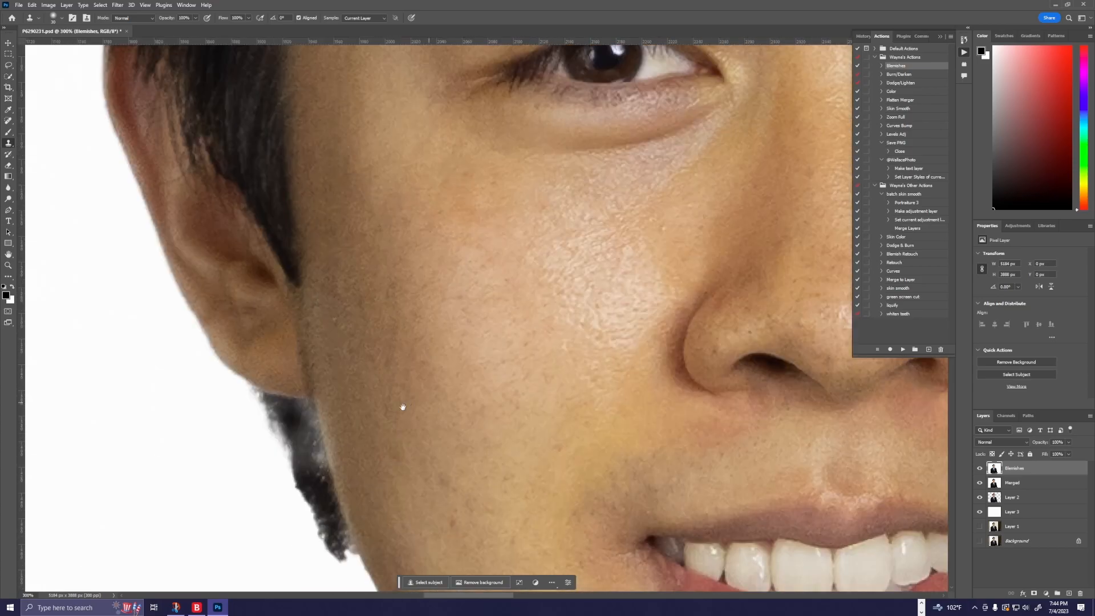
pyautogui.moveTo(408, 405); pyautogui.dragTo(459, 195)
pyautogui.press('[')
pyautogui.press('[')
pyautogui.keyDown('alt'); pyautogui.click(377, 277); pyautogui.keyUp('alt')
pyautogui.moveTo(379, 252)
pyautogui.mouseDown()
pyautogui.moveTo(383, 265)
pyautogui.moveTo(382, 237)
pyautogui.moveTo(371, 254)
pyautogui.moveTo(369, 196)
pyautogui.moveTo(361, 222)
pyautogui.moveTo(349, 207)
pyautogui.mouseUp()
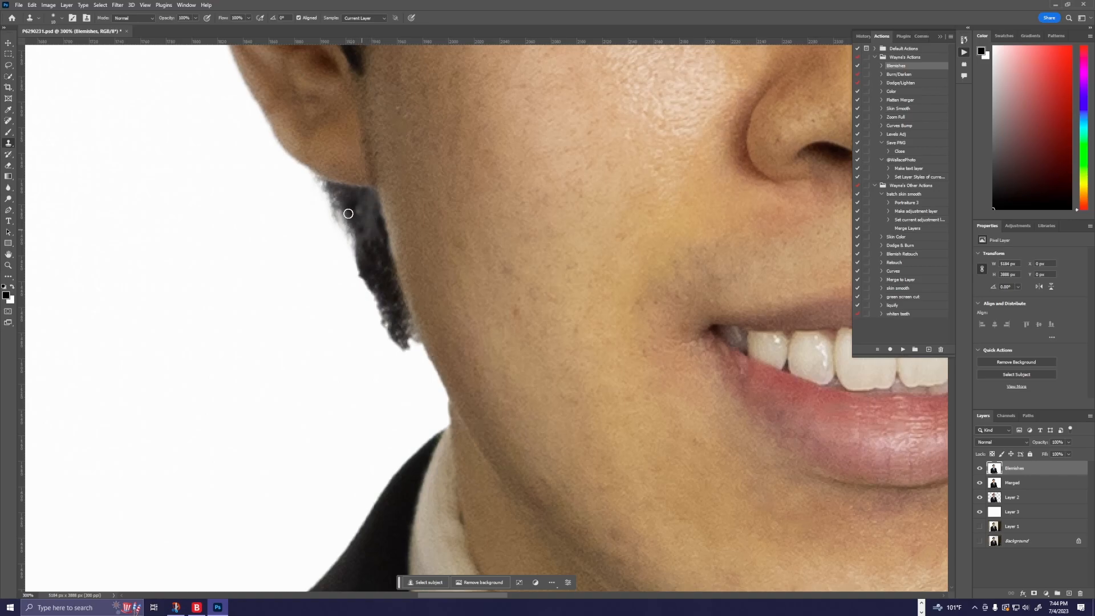
# Step: Set the Clone Stamp mode to Darken and fill the light gaps in the hair below the ear
pyautogui.click(131, 19)
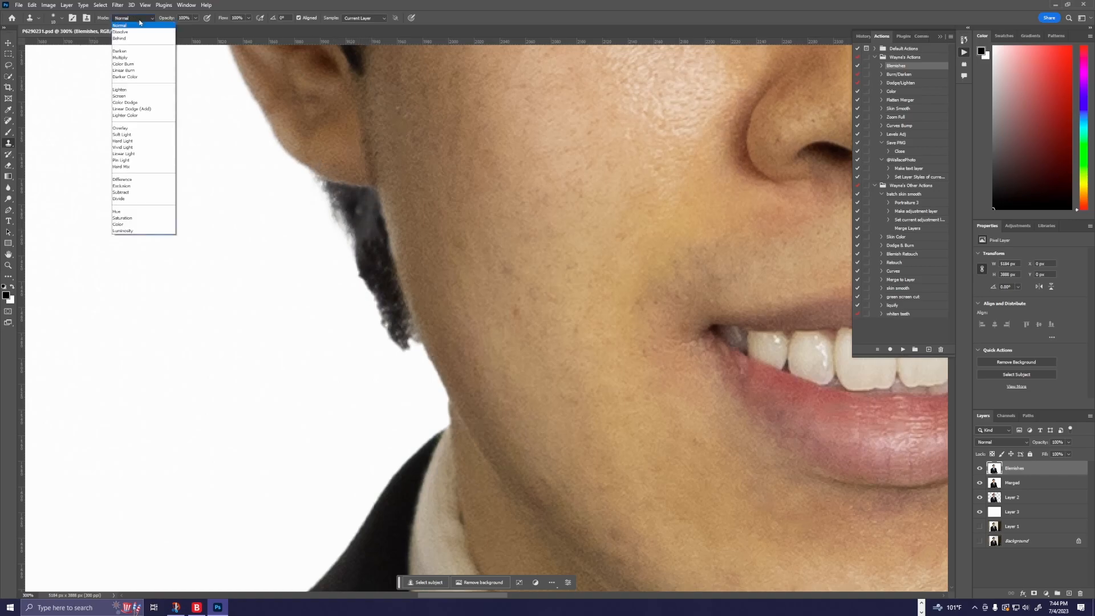
pyautogui.click(127, 51)
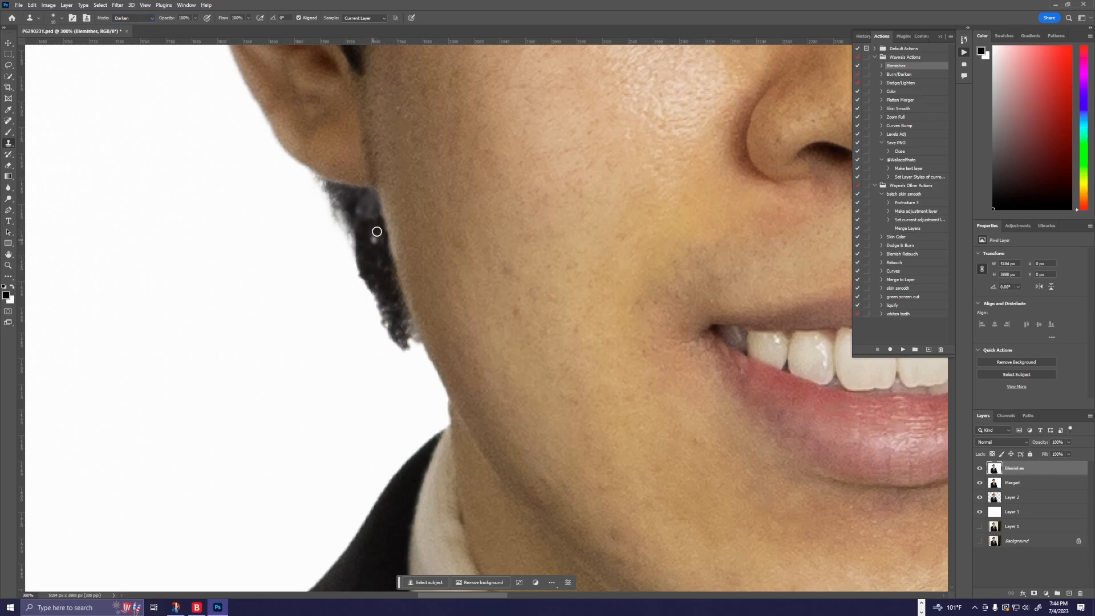
pyautogui.moveTo(366, 240)
pyautogui.mouseDown()
pyautogui.moveTo(361, 200)
pyautogui.moveTo(331, 189)
pyautogui.moveTo(371, 208)
pyautogui.mouseUp()
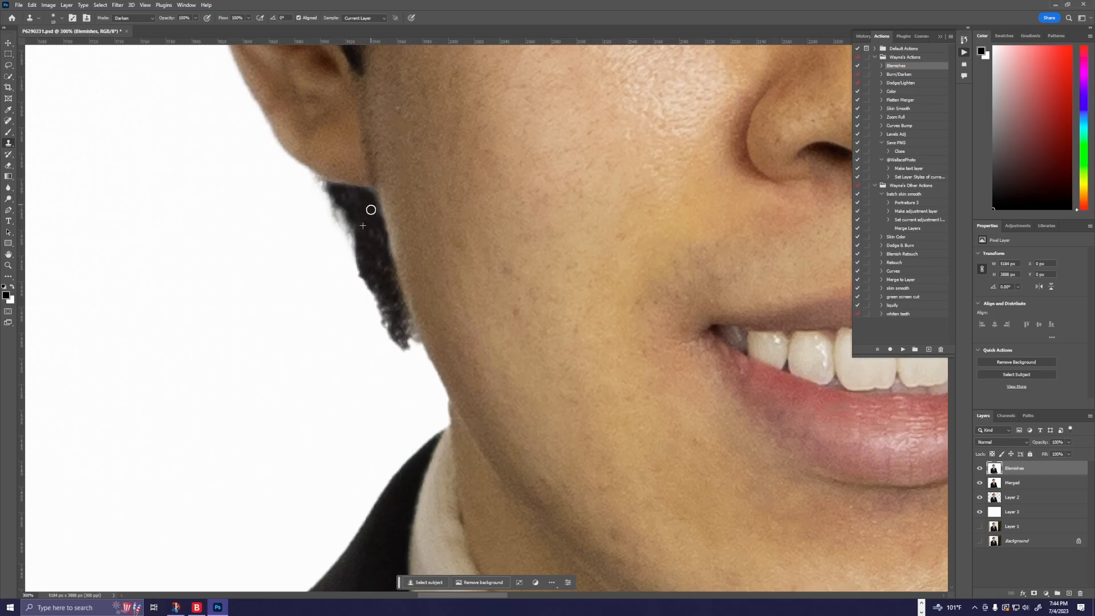
pyautogui.keyDown('alt'); pyautogui.click(398, 327); pyautogui.keyUp('alt')
pyautogui.moveTo(407, 335)
pyautogui.mouseDown()
pyautogui.moveTo(405, 320)
pyautogui.moveTo(410, 343)
pyautogui.moveTo(387, 319)
pyautogui.mouseUp()
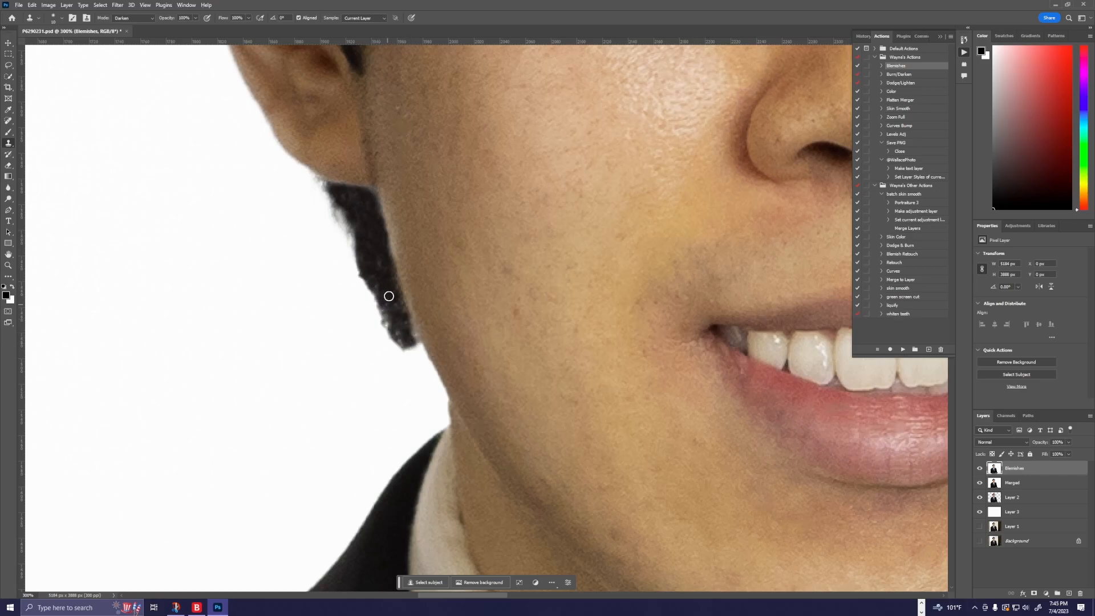
# Step: Remove the lint specks from the left shoulder and left lapel area of the jacket with Spot Healing
pyautogui.hotkey('ctrl', '0')
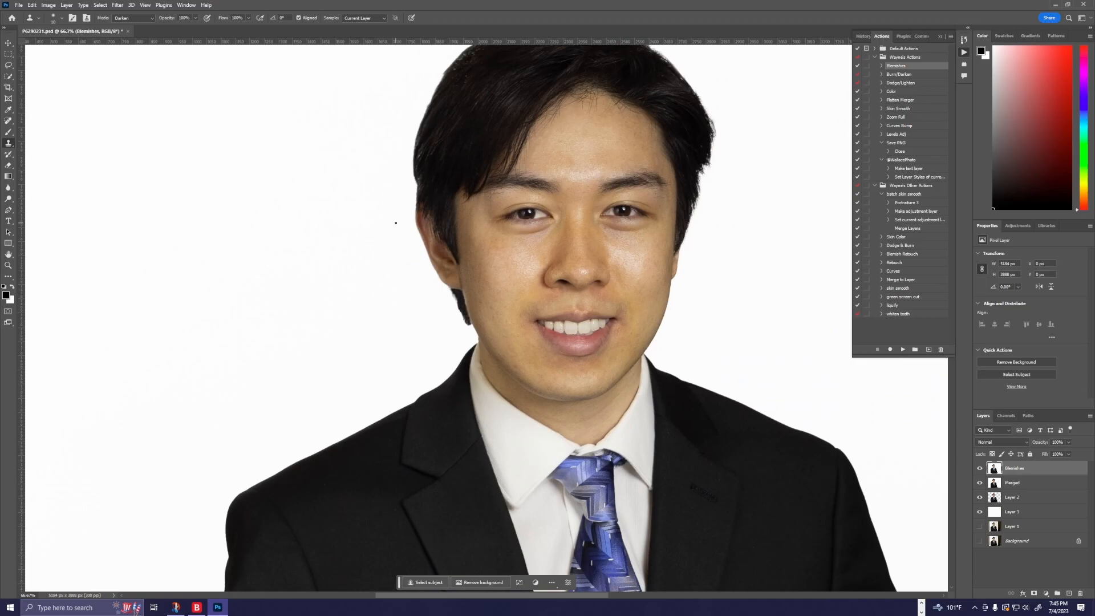
pyautogui.hotkey('ctrl', '-')
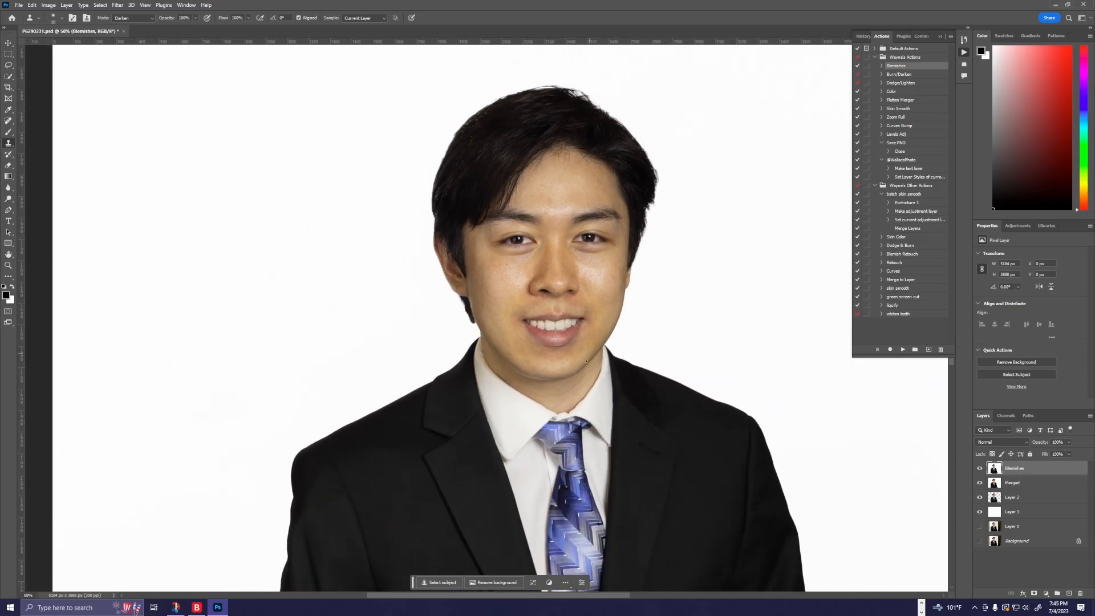
pyautogui.hotkey('ctrl', '+')
pyautogui.hotkey('ctrl', '+')
pyautogui.hotkey('ctrl', '+')
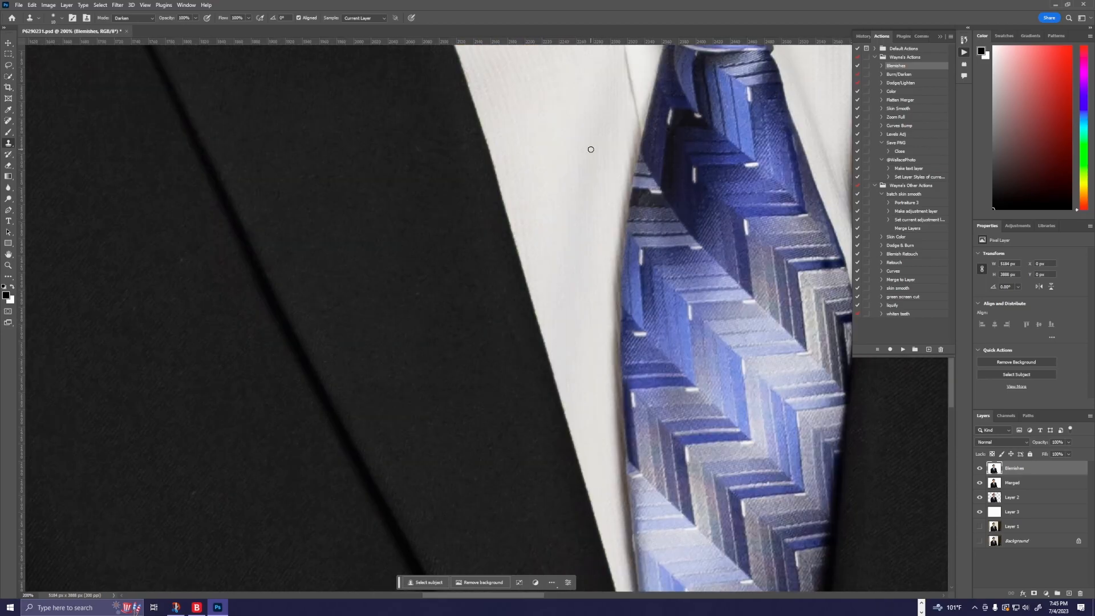
pyautogui.moveTo(147, 283); pyautogui.dragTo(542, 425)
pyautogui.moveTo(319, 245); pyautogui.dragTo(428, 374)
pyautogui.click(8, 121)
pyautogui.click(398, 217)
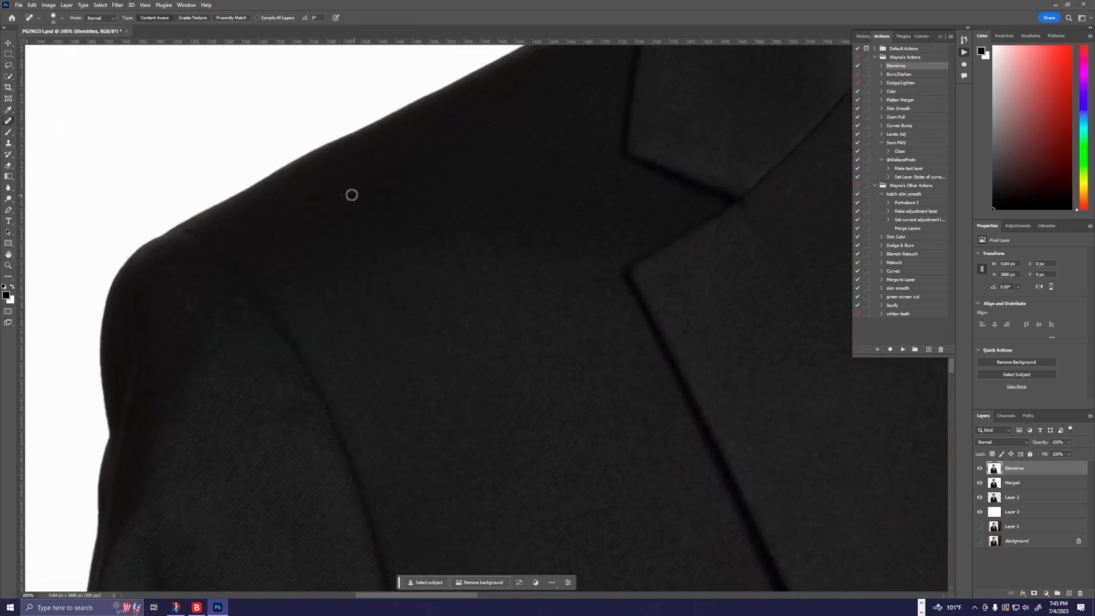
pyautogui.click(365, 186)
pyautogui.click(194, 308)
pyautogui.moveTo(684, 154); pyautogui.dragTo(473, 320)
pyautogui.click(590, 227)
pyautogui.click(610, 235)
# Step: Remove the lint specks from the right lapel and right chest of the jacket with Spot Healing
pyautogui.moveTo(565, 320); pyautogui.dragTo(107, 286)
pyautogui.moveTo(758, 211); pyautogui.dragTo(319, 259)
pyautogui.click(389, 227)
pyautogui.click(540, 360)
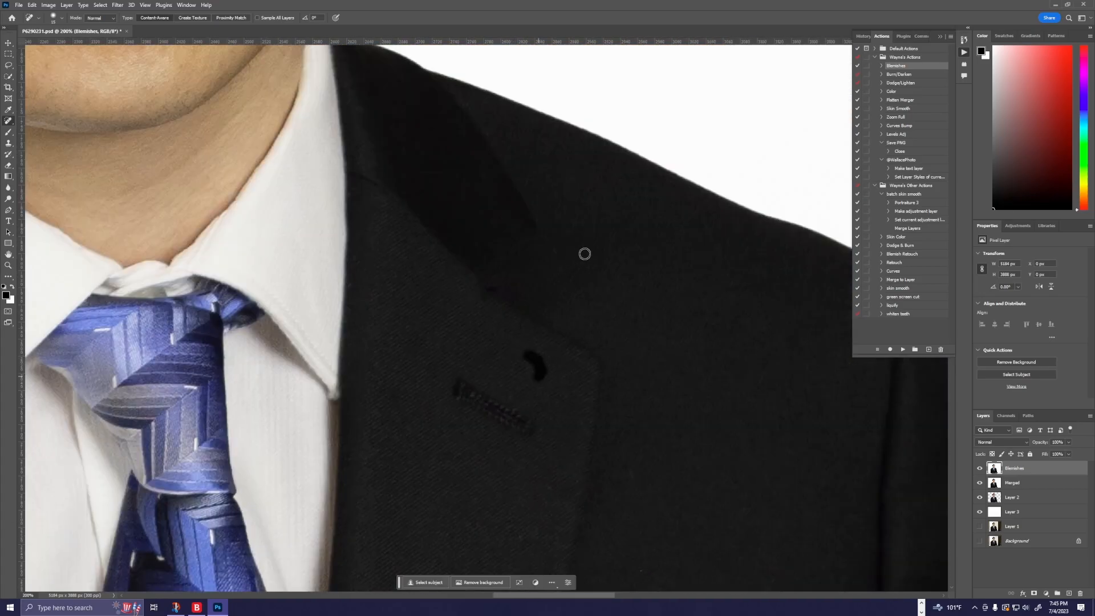
pyautogui.moveTo(560, 300); pyautogui.dragTo(474, 231)
pyautogui.click(485, 423)
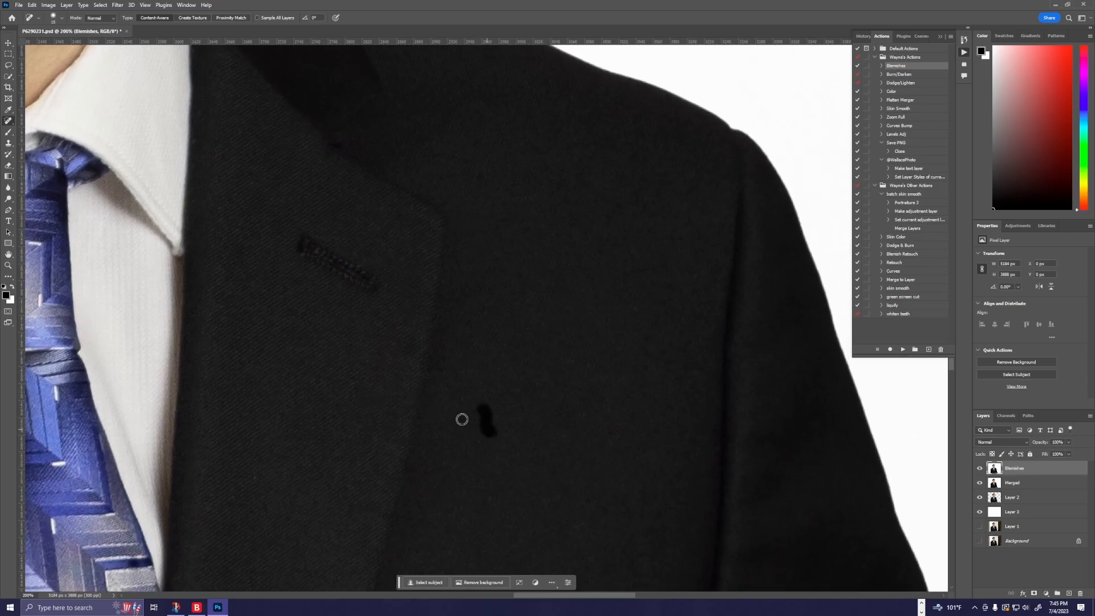
pyautogui.moveTo(407, 376); pyautogui.dragTo(428, 354)
pyautogui.click(410, 330)
pyautogui.click(332, 416)
# Step: Inspect the lower jacket and sleeves for remaining lint and check the whole portrait
pyautogui.moveTo(344, 377); pyautogui.dragTo(508, 185)
pyautogui.moveTo(288, 320); pyautogui.dragTo(530, 262)
pyautogui.moveTo(673, 242); pyautogui.dragTo(391, 245)
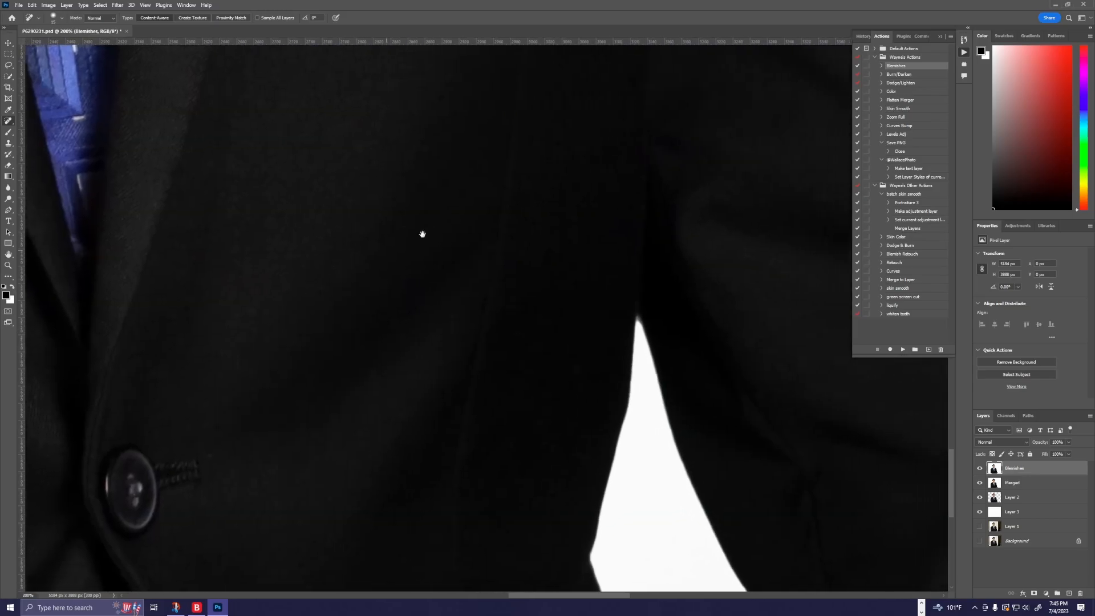
pyautogui.moveTo(520, 154); pyautogui.dragTo(274, 206)
pyautogui.moveTo(341, 225); pyautogui.dragTo(281, 483)
pyautogui.moveTo(437, 357); pyautogui.dragTo(724, 570)
pyautogui.moveTo(330, 237); pyautogui.dragTo(392, 582)
pyautogui.hotkey('ctrl', '-')
pyautogui.hotkey('ctrl', '-')
pyautogui.hotkey('ctrl', '-')
pyautogui.hotkey('ctrl', '-')
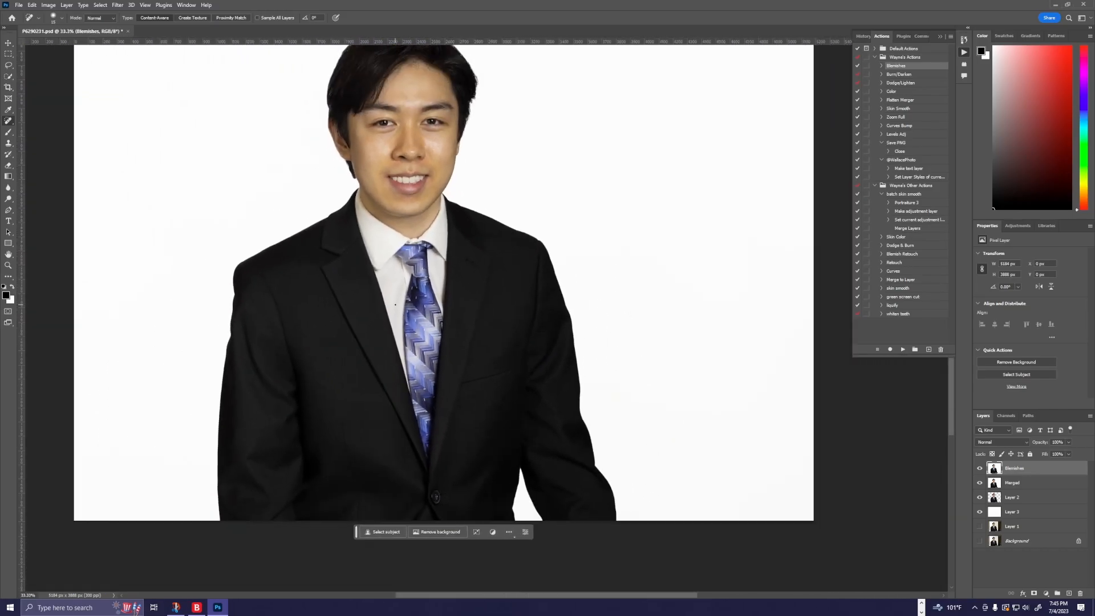
pyautogui.moveTo(395, 304); pyautogui.dragTo(490, 403)
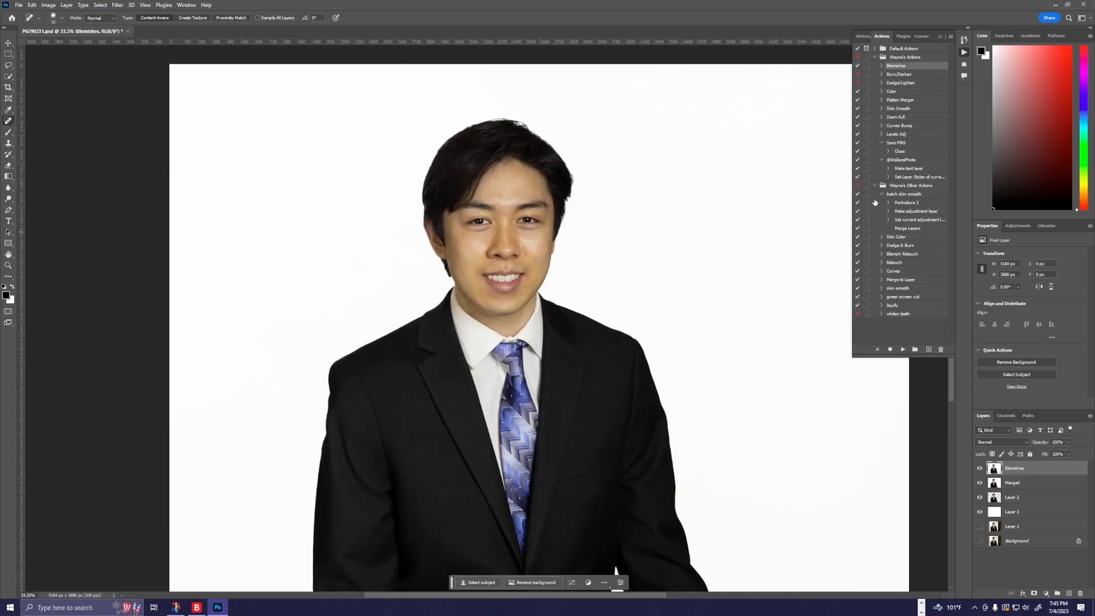
# Step: Create a merged layer with the Flatten Merger action and run the Skin Smooth action on it, continuing past the unavailable command
pyautogui.keyDown('ctrl'); pyautogui.doubleClick(921, 100); pyautogui.keyUp('ctrl')
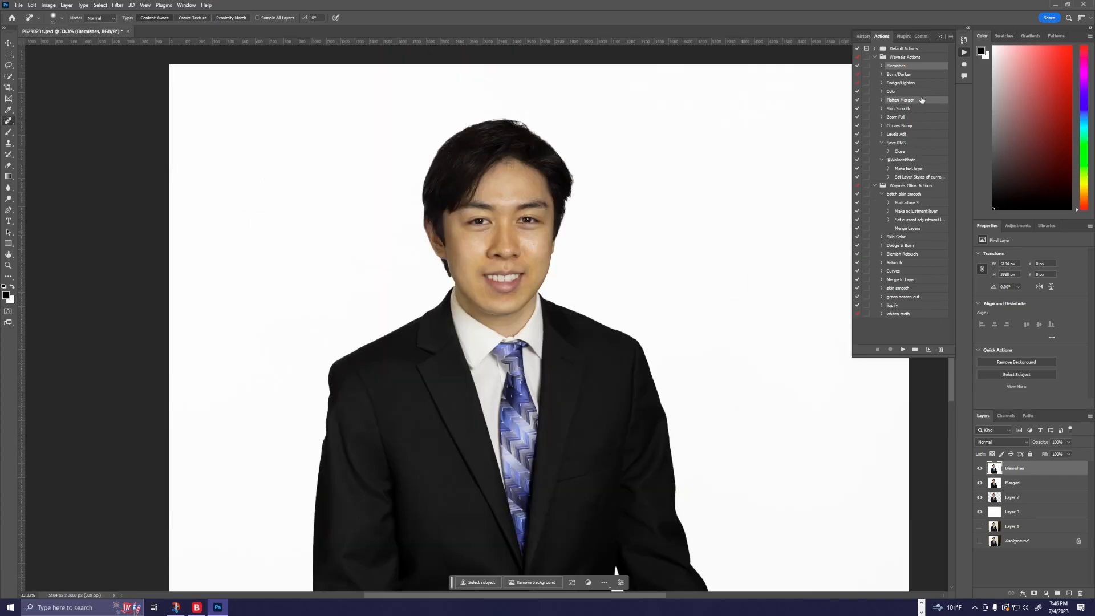
pyautogui.click(924, 109)
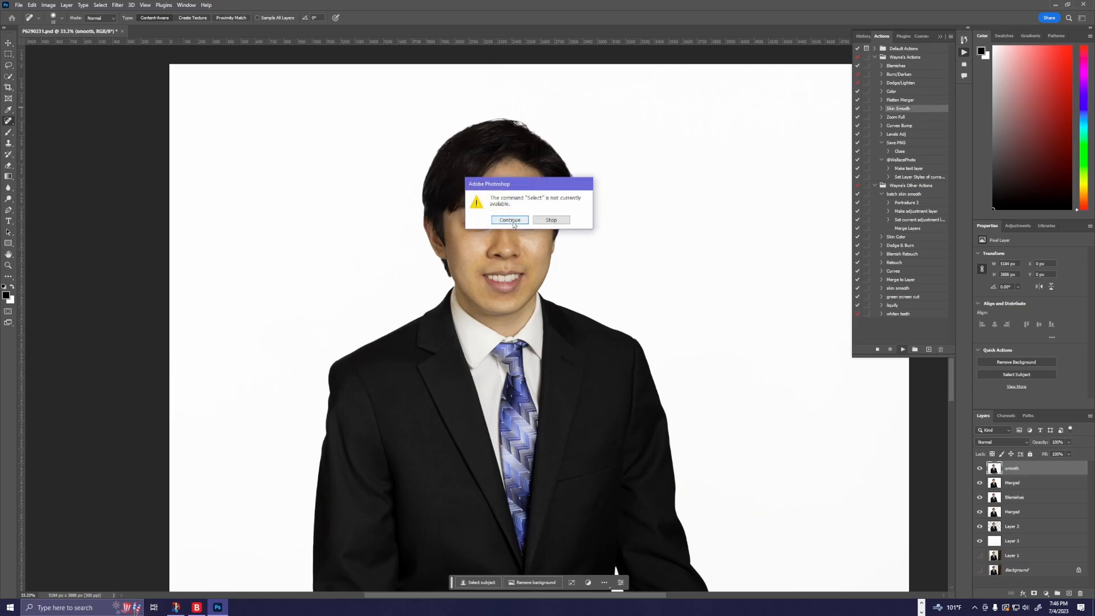
pyautogui.click(516, 219)
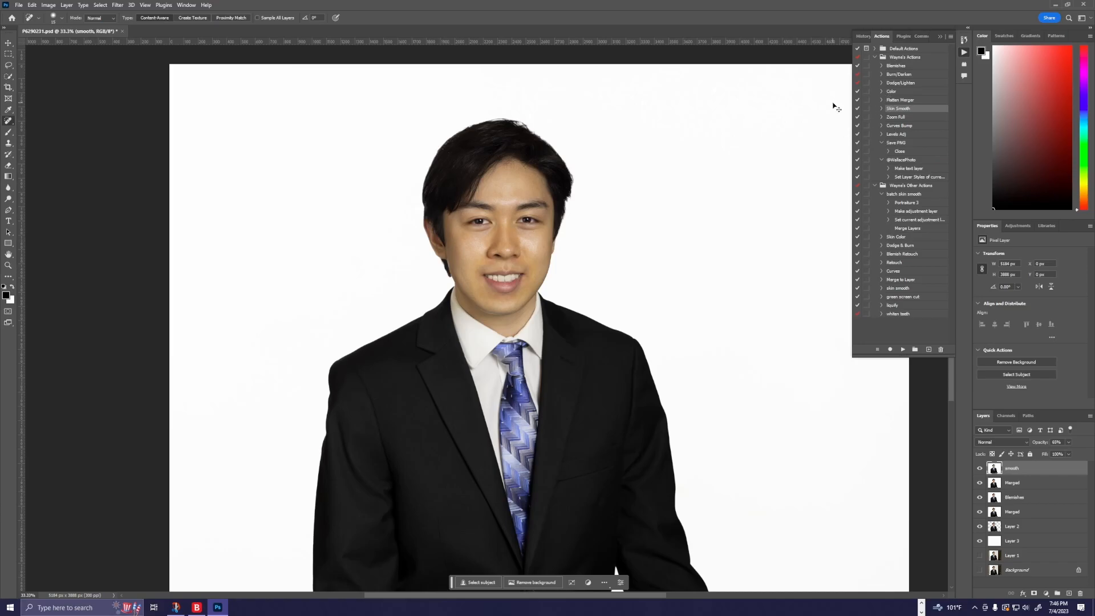
pyautogui.keyDown('ctrl'); pyautogui.doubleClick(914, 102); pyautogui.keyUp('ctrl')
pyautogui.hotkey('ctrl', '+')
pyautogui.hotkey('ctrl', '+')
pyautogui.hotkey('ctrl', '+')
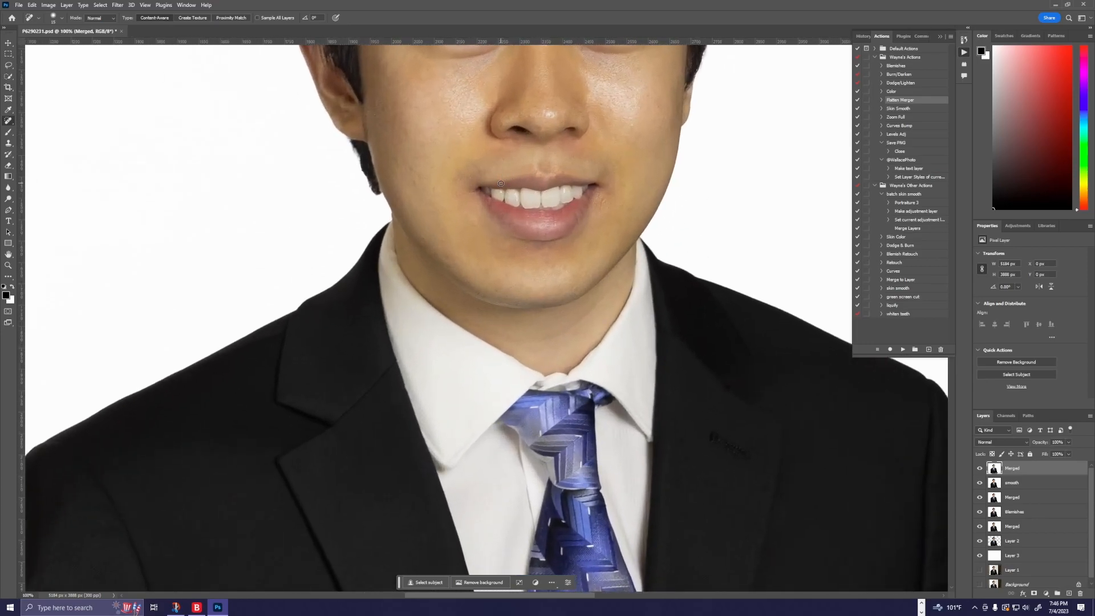
pyautogui.moveTo(398, 202); pyautogui.dragTo(269, 508)
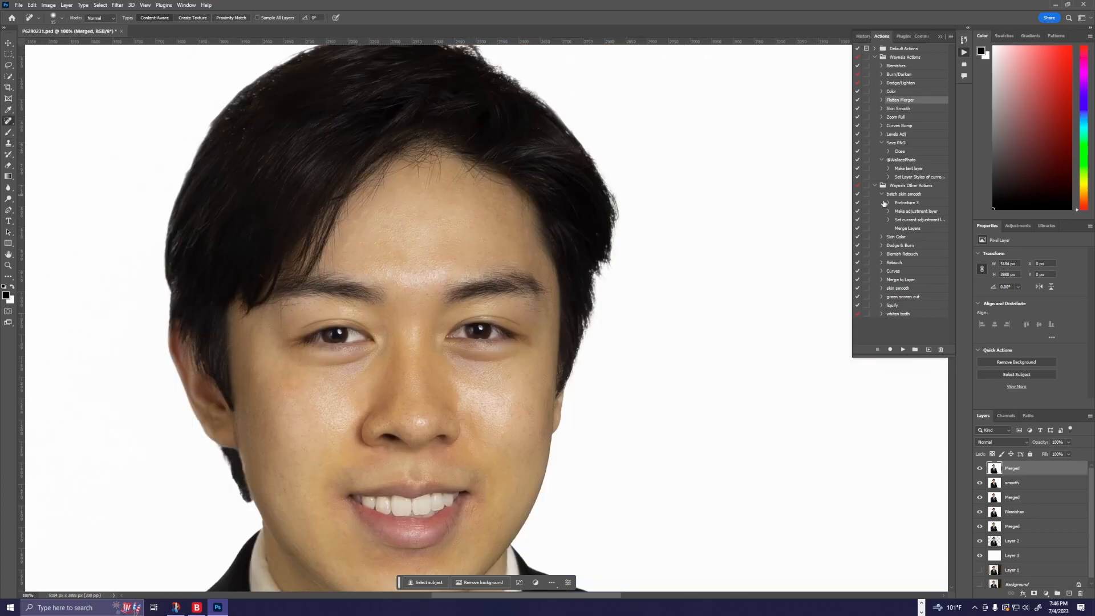
pyautogui.click(1080, 592)
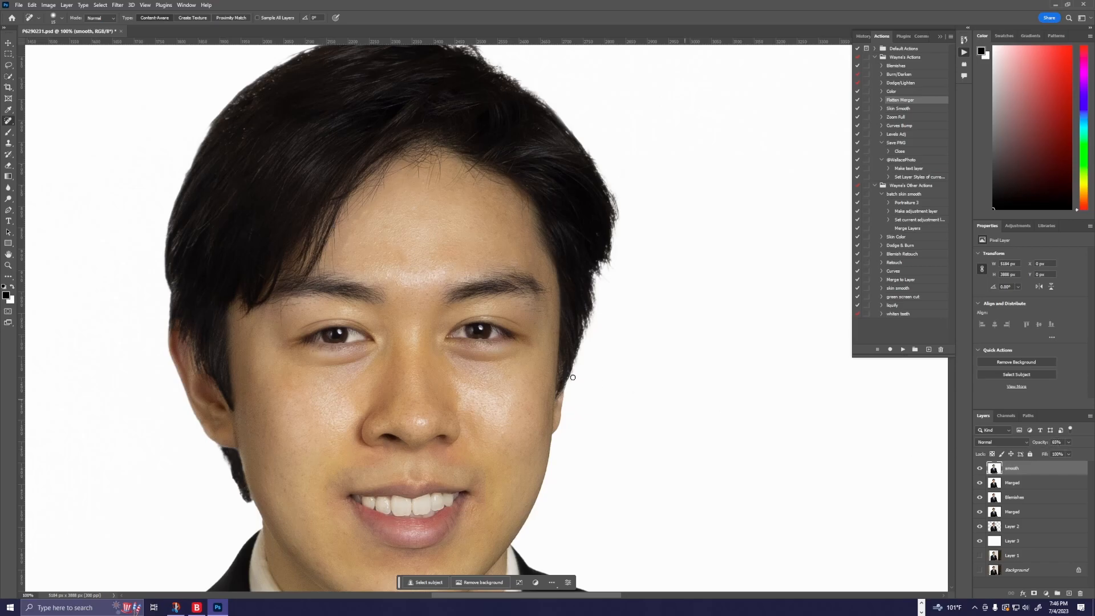
# Step: Patch the under-eye areas of both eyes with clean cheek skin using the Patch tool, clearing the selection after each
pyautogui.rightClick(10, 122)
pyautogui.click(57, 141)
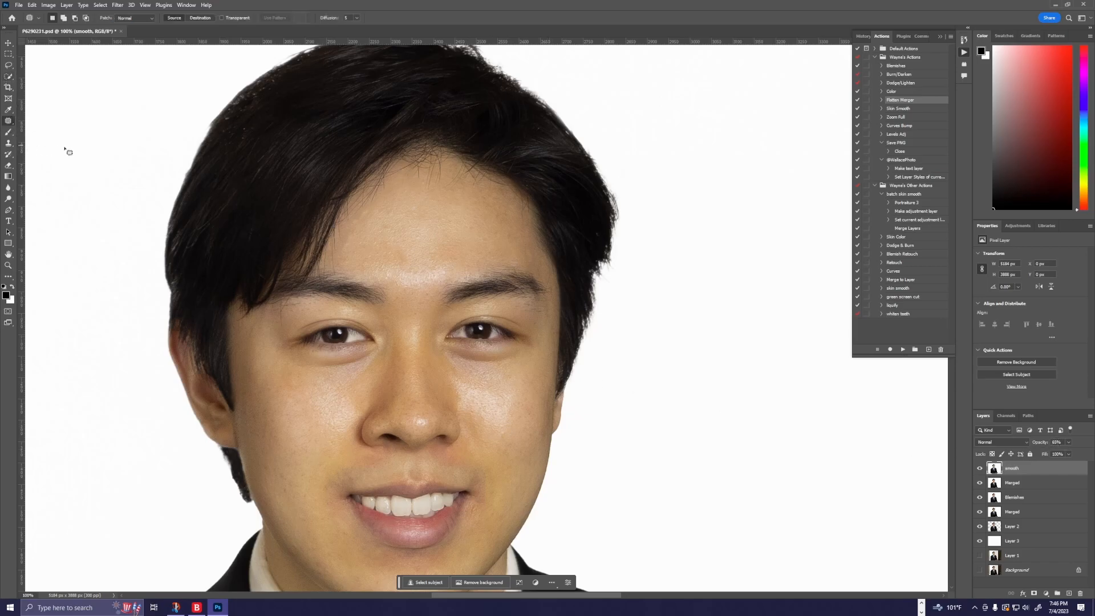
pyautogui.moveTo(464, 353)
pyautogui.mouseDown()
pyautogui.moveTo(444, 349)
pyautogui.moveTo(456, 362)
pyautogui.moveTo(529, 359)
pyautogui.moveTo(469, 352)
pyautogui.moveTo(487, 372)
pyautogui.moveTo(476, 392)
pyautogui.mouseUp()
pyautogui.hotkey('ctrl', 'd')
pyautogui.moveTo(325, 355)
pyautogui.mouseDown()
pyautogui.moveTo(295, 363)
pyautogui.moveTo(354, 383)
pyautogui.moveTo(379, 352)
pyautogui.moveTo(327, 357)
pyautogui.moveTo(330, 390)
pyautogui.mouseUp()
pyautogui.hotkey('ctrl', 'd')
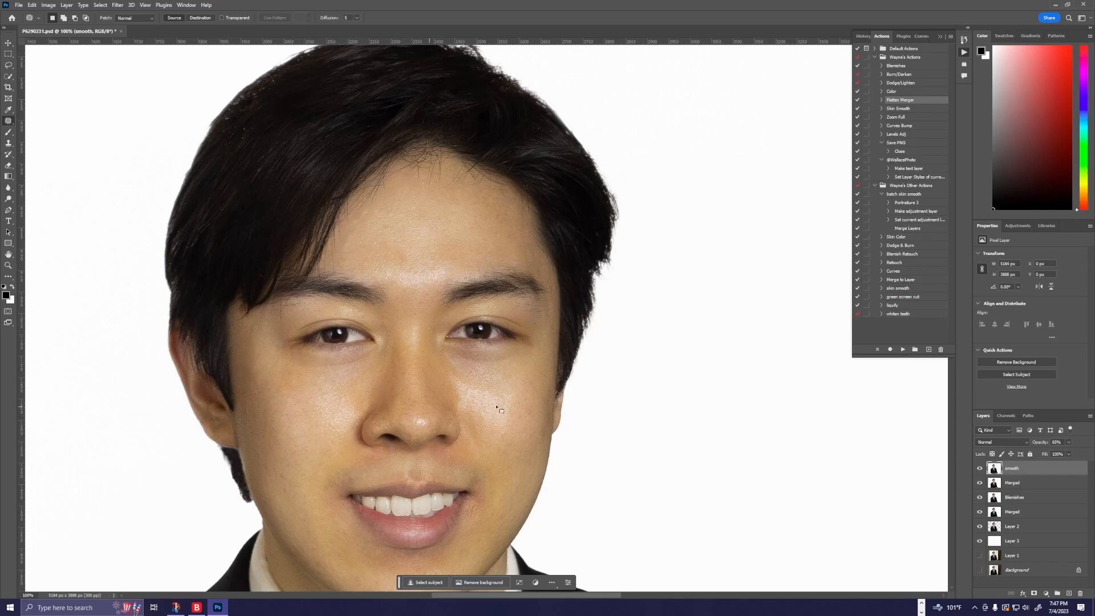
# Step: Compare the portrait with and without the smooth layer to judge the skin retouching
pyautogui.click(979, 468)
pyautogui.click(978, 469)
pyautogui.click(978, 469)
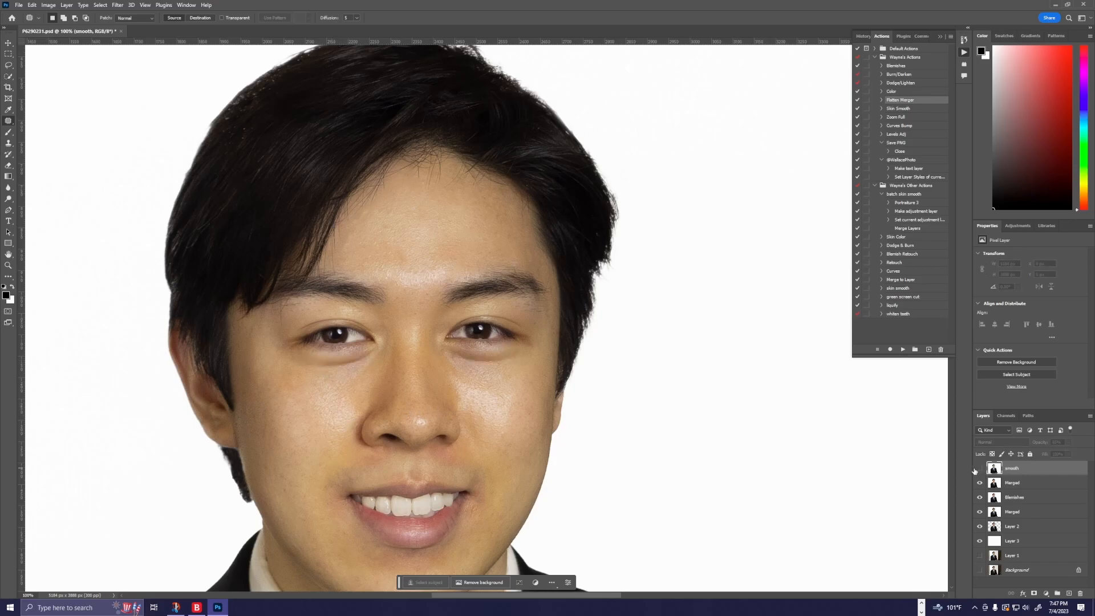
pyautogui.click(979, 469)
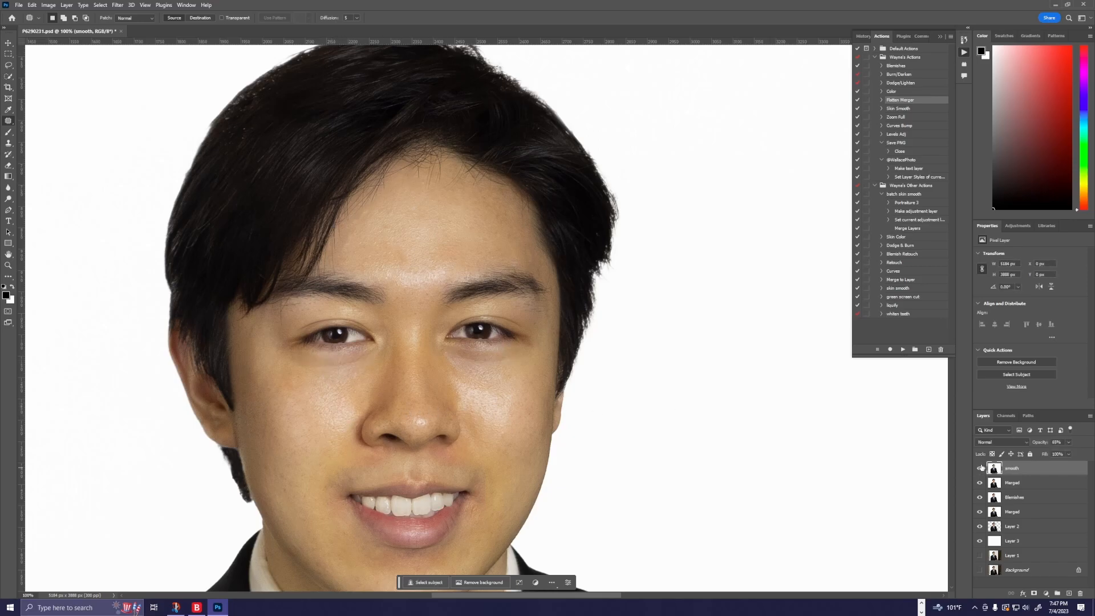
pyautogui.click(979, 469)
pyautogui.click(979, 469)
# Step: Create a merged layer with the Flatten Merger action and add a Curves Bump adjustment using the Linear Contrast (RGB) preset
pyautogui.doubleClick(900, 102)
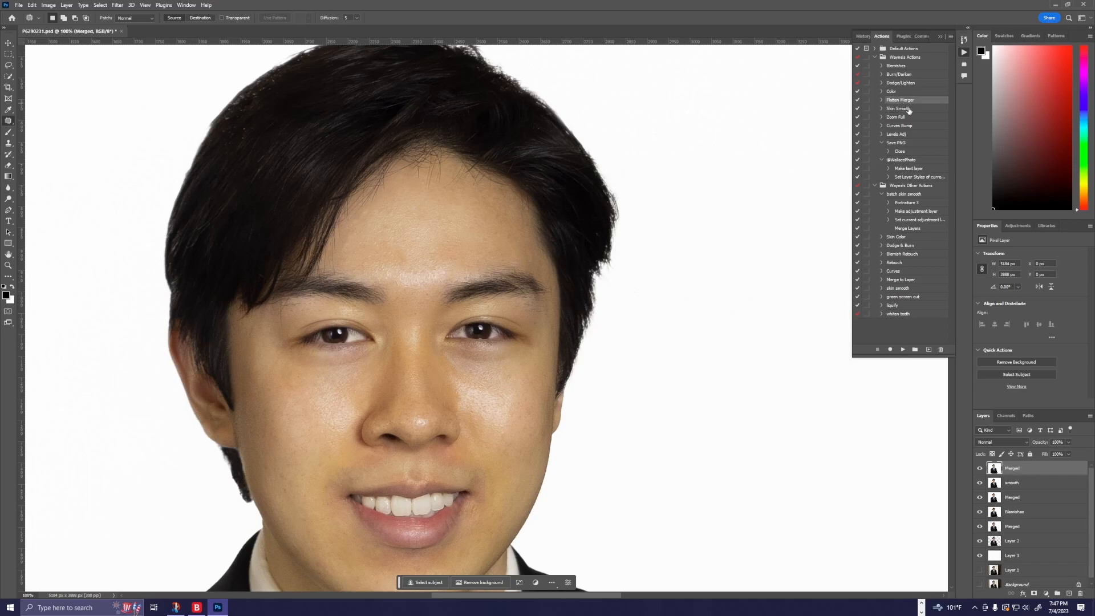
pyautogui.doubleClick(909, 126)
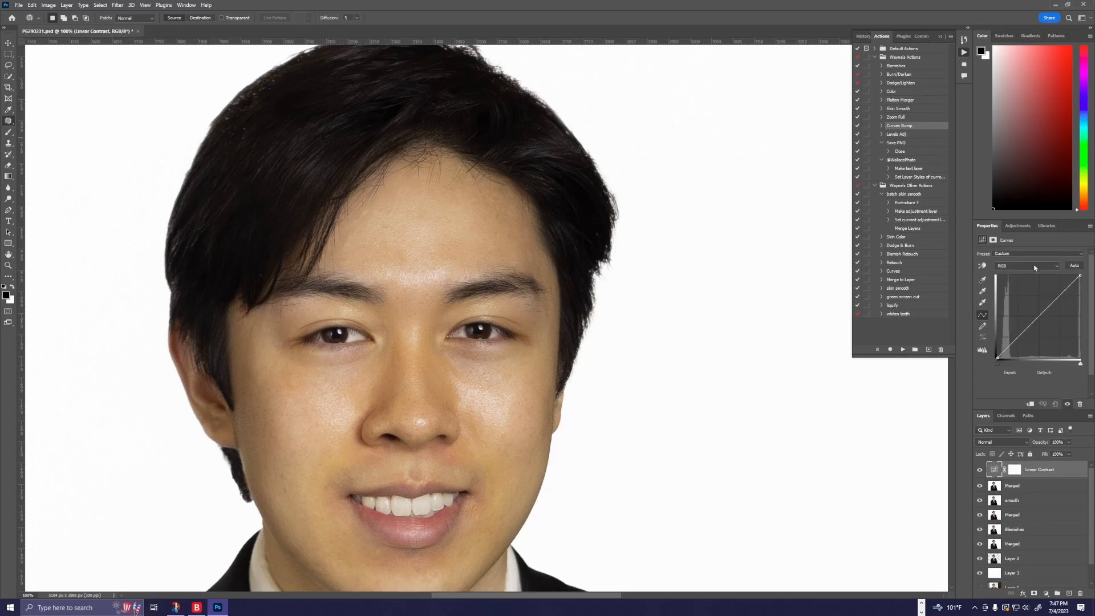
pyautogui.click(1028, 256)
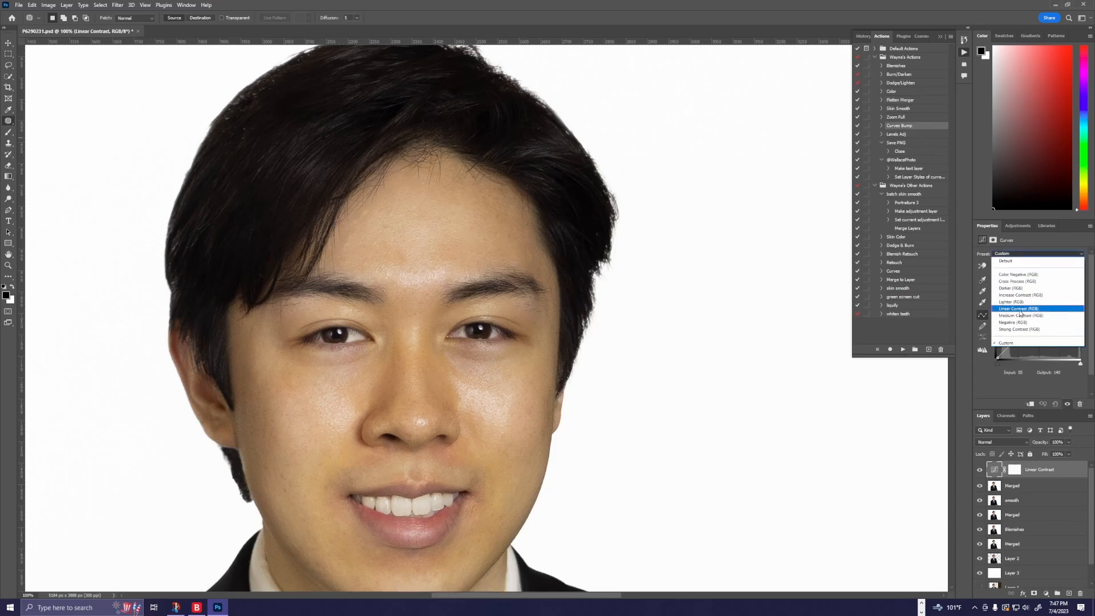
pyautogui.click(1021, 309)
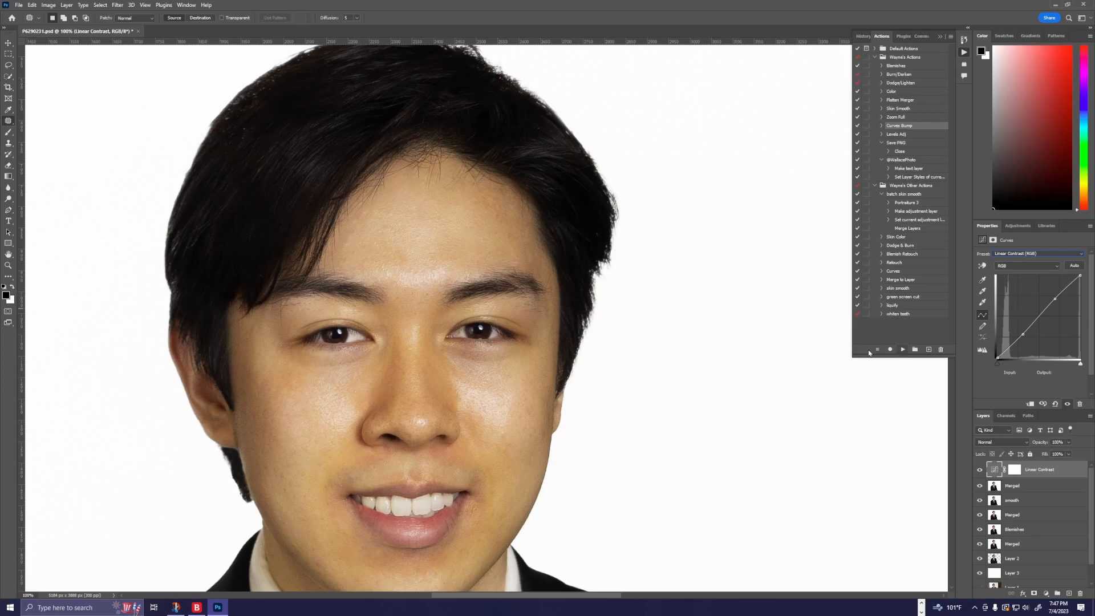
pyautogui.hotkey('ctrl', '-')
pyautogui.hotkey('ctrl', '-')
pyautogui.hotkey('ctrl', '-')
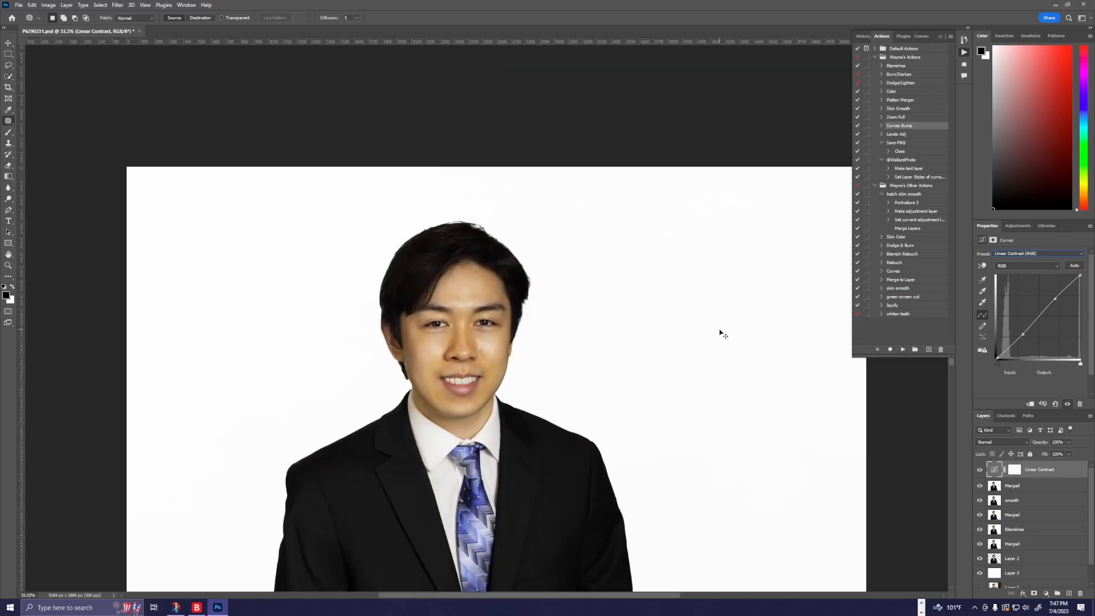